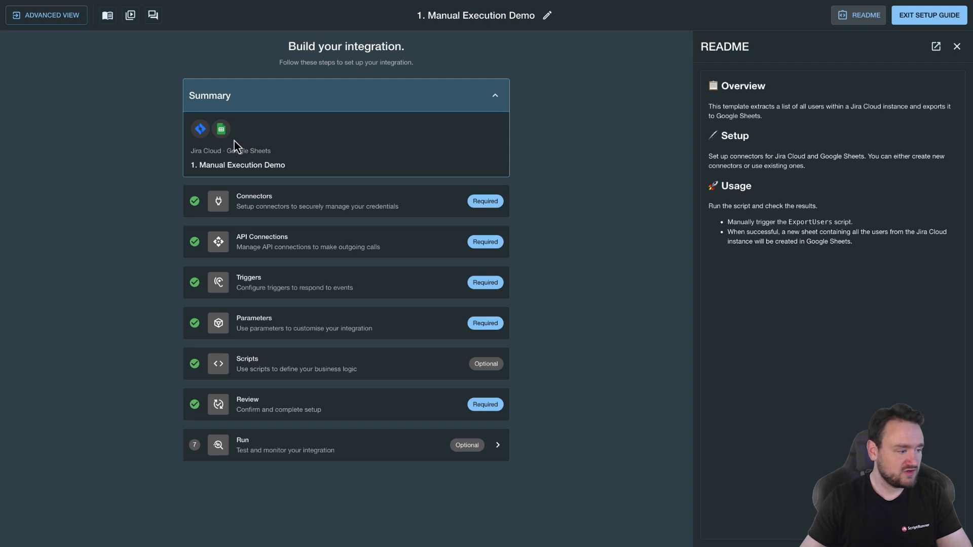
Review the Run and Triggers steps of the Manual Execution Demo integration, including its event listeners and scheduled triggers
click(330, 446)
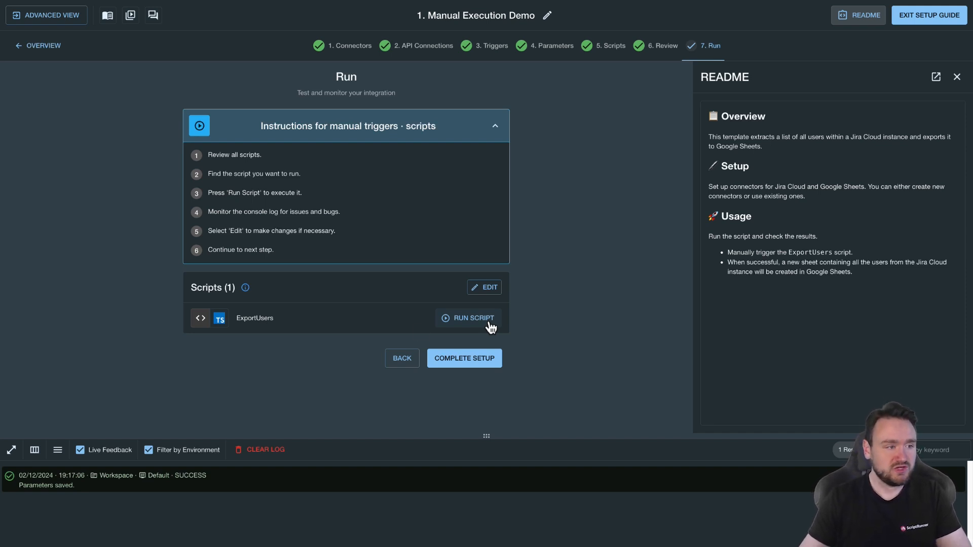
click(494, 48)
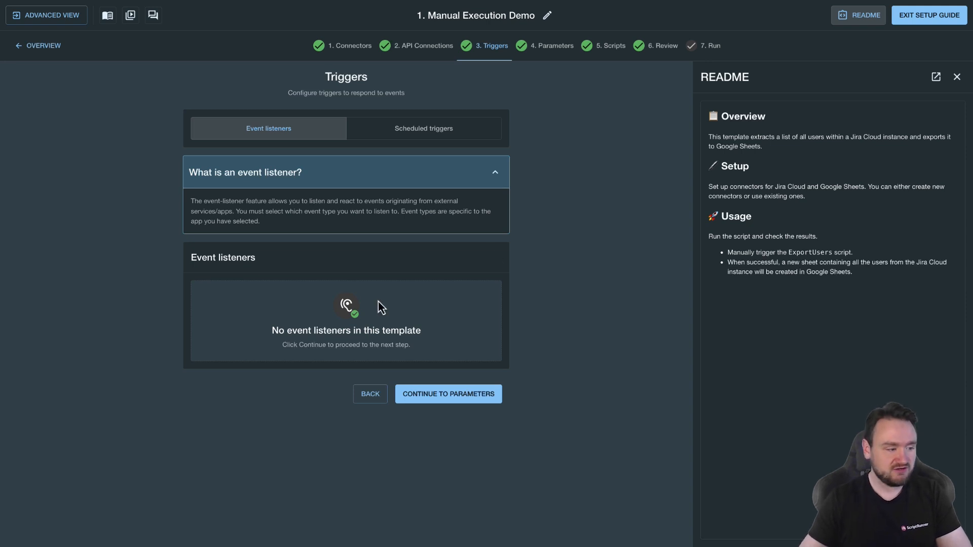
drag(270, 332, 436, 333)
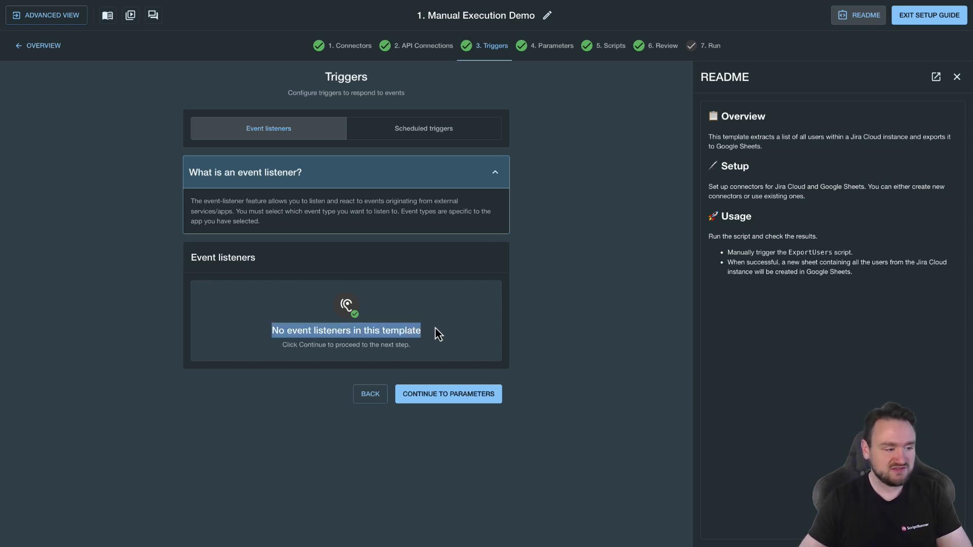
click(471, 134)
drag(258, 351, 497, 350)
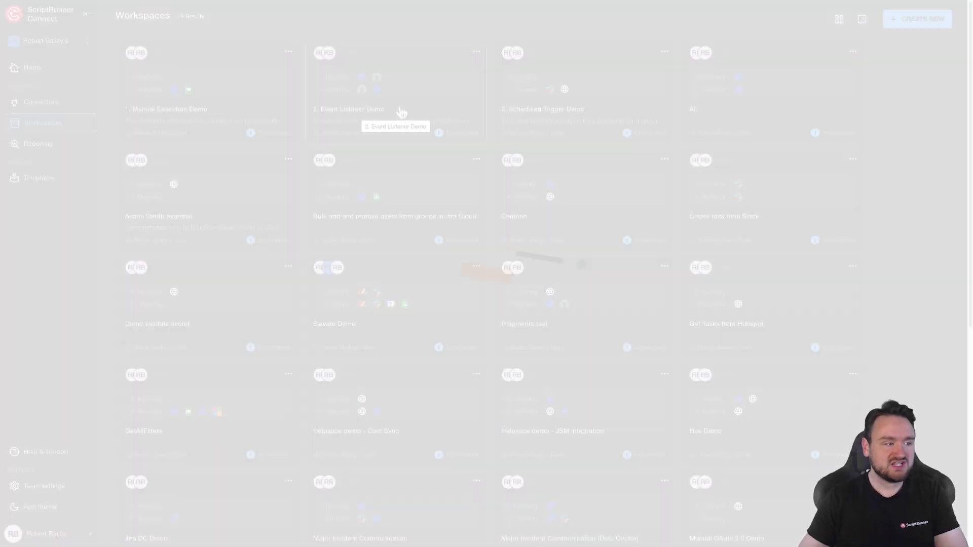
Open the Event Listener Demo's Triggers step and compare its scheduled triggers with its event listeners
click(412, 104)
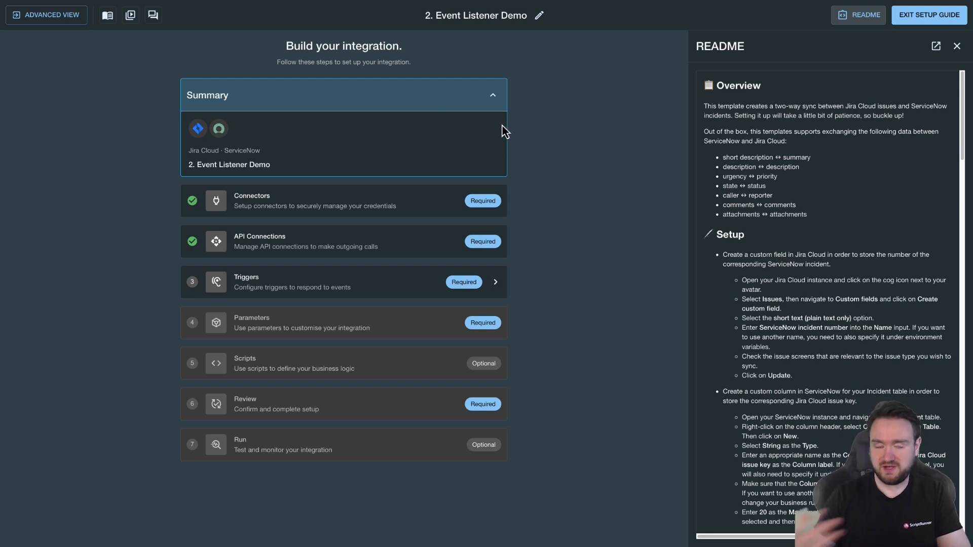
click(406, 281)
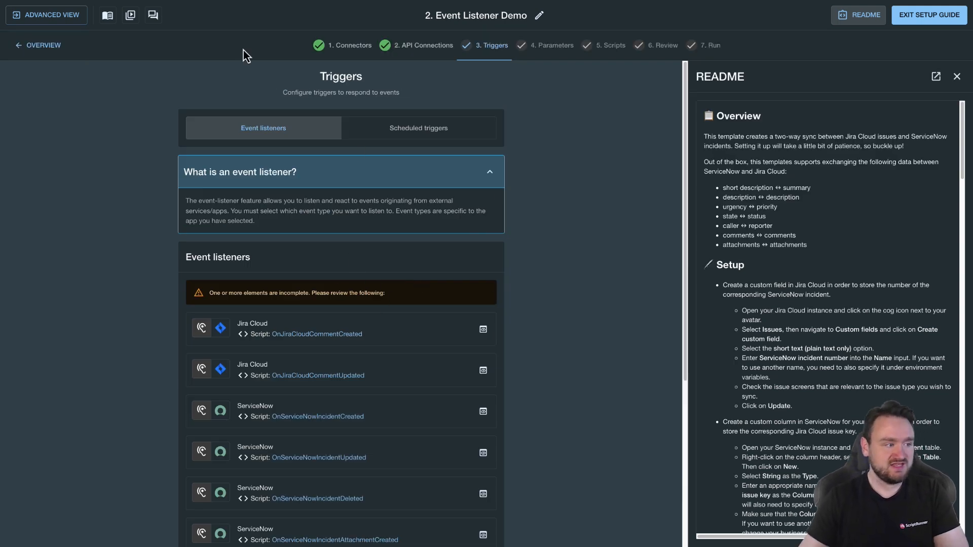
click(431, 133)
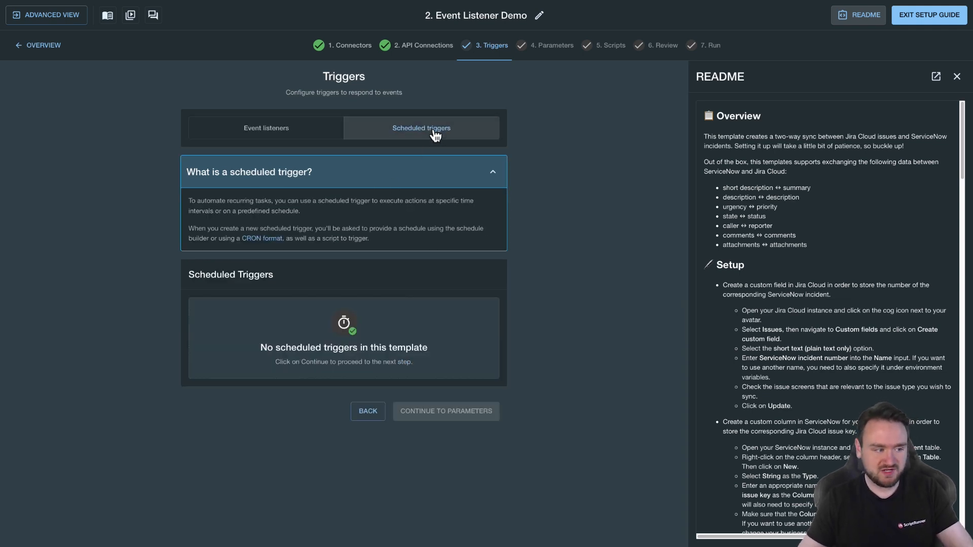
click(263, 129)
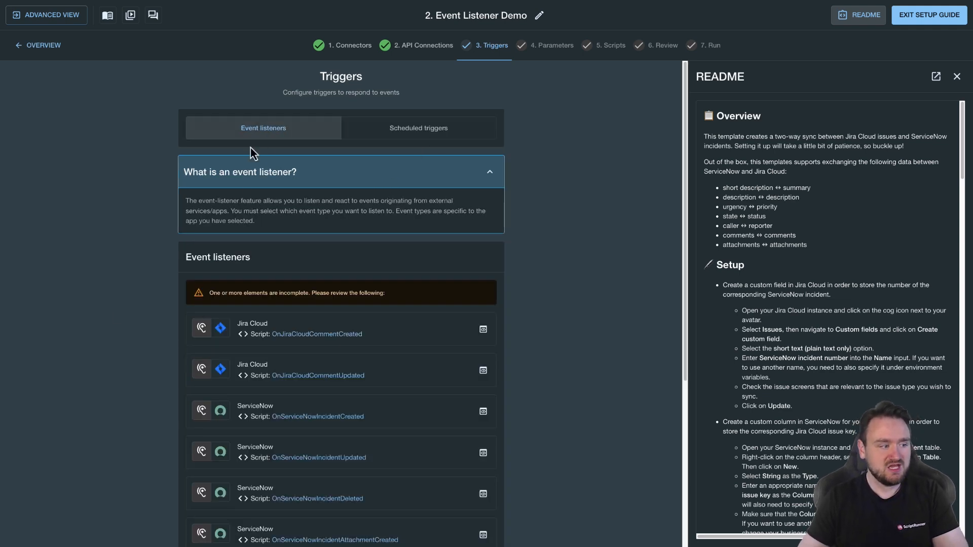
Examine the event listener list and the README setup instructions for the incomplete listeners
scroll(304, 304, down, 4)
scroll(308, 272, down, 1)
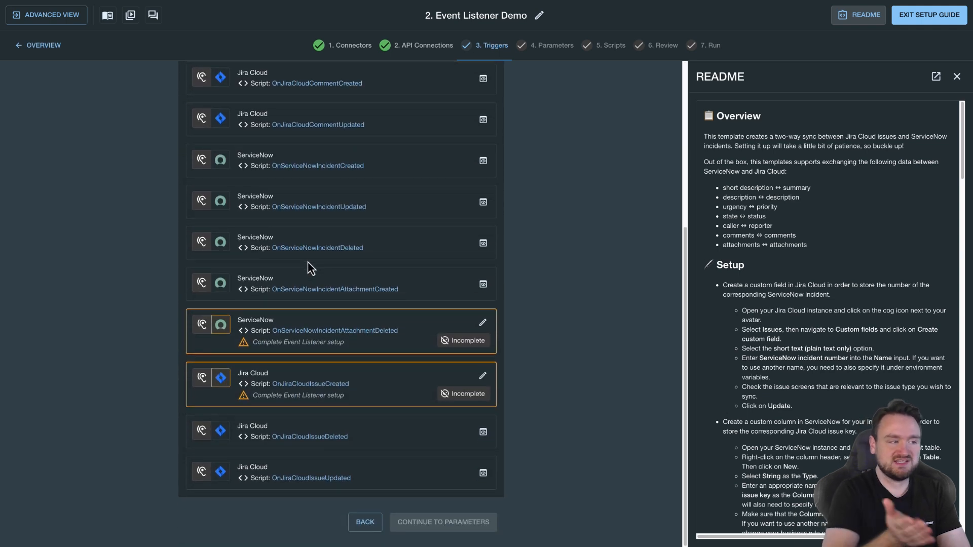
scroll(329, 258, up, 1)
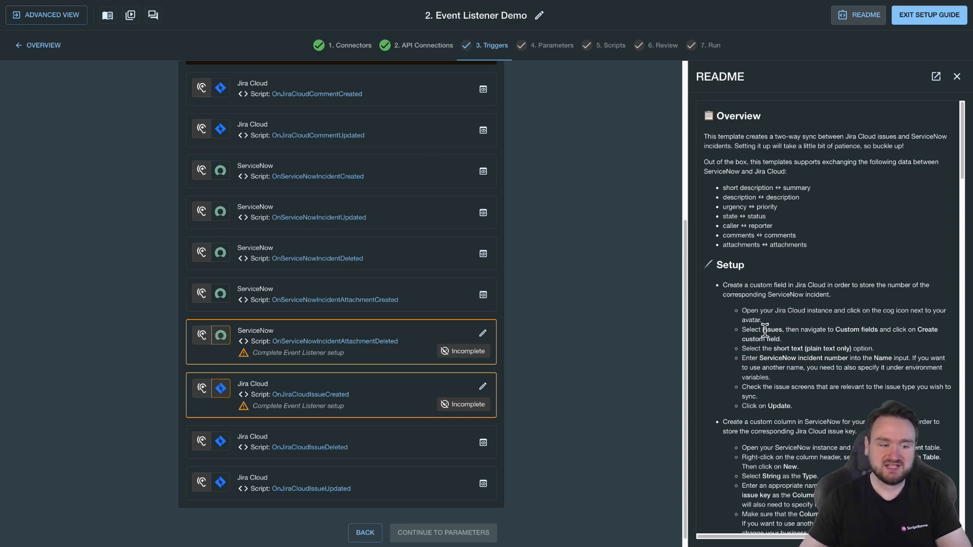
scroll(761, 314, down, 7)
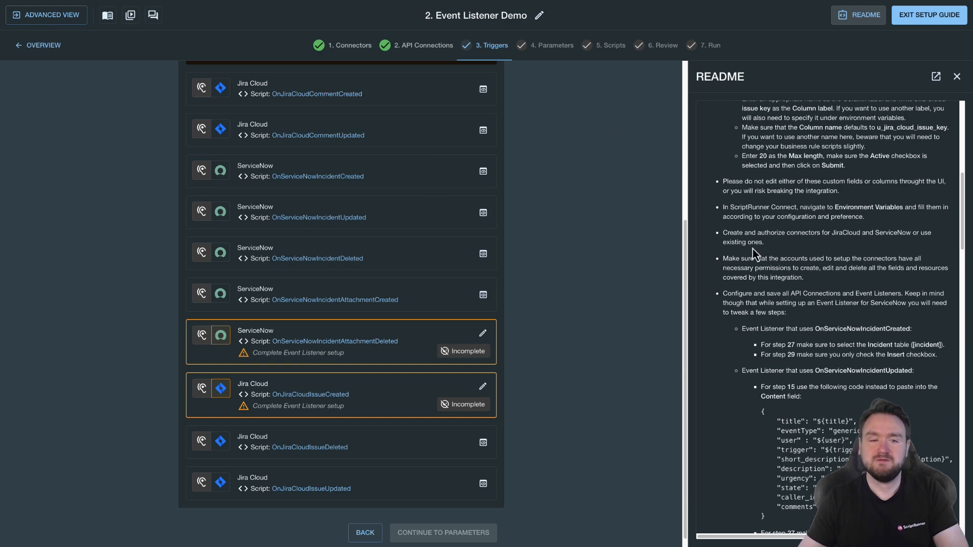
drag(776, 216, 822, 388)
click(773, 357)
drag(771, 345, 828, 346)
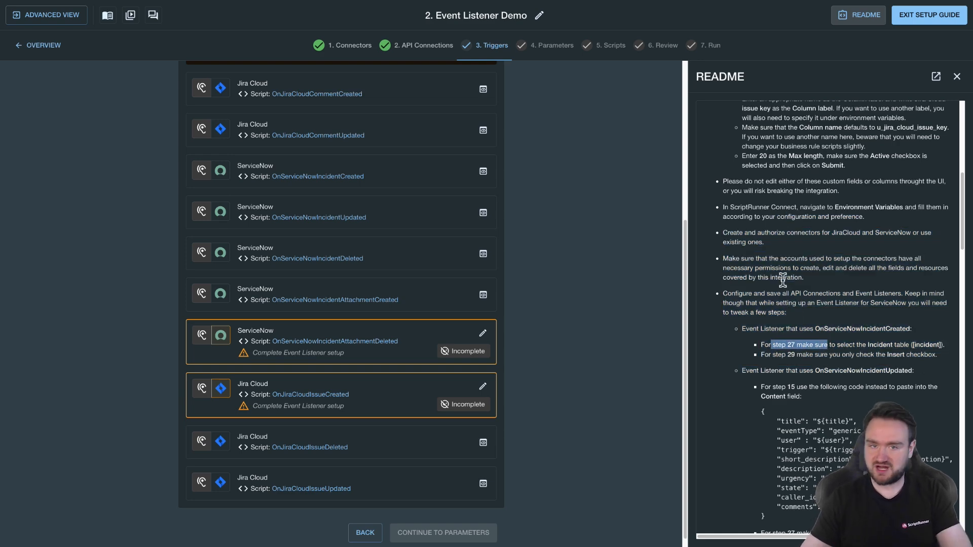
scroll(816, 354, up, 8)
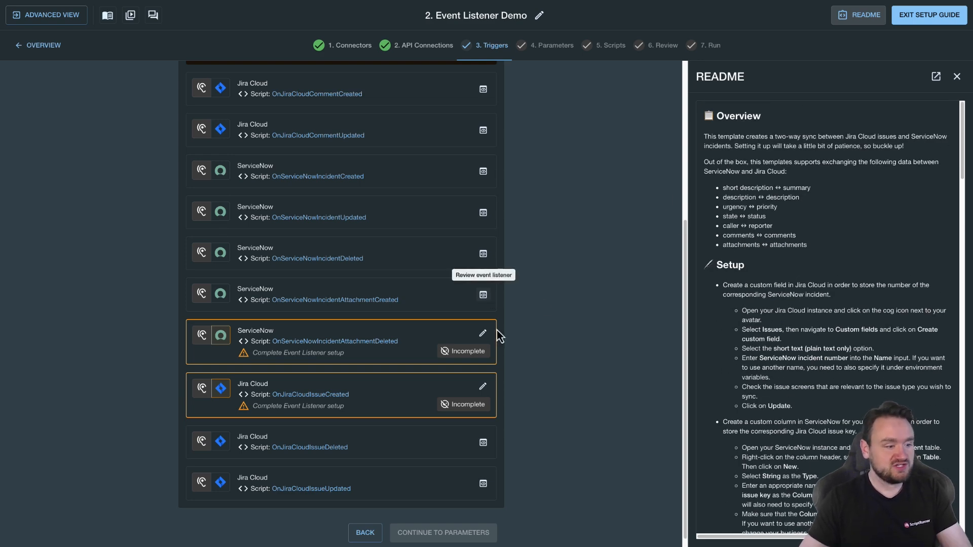
Complete the ServiceNow OnServiceNowIncidentAttachmentDeleted event listener by continuing through all webhook setup instruction pages
click(483, 335)
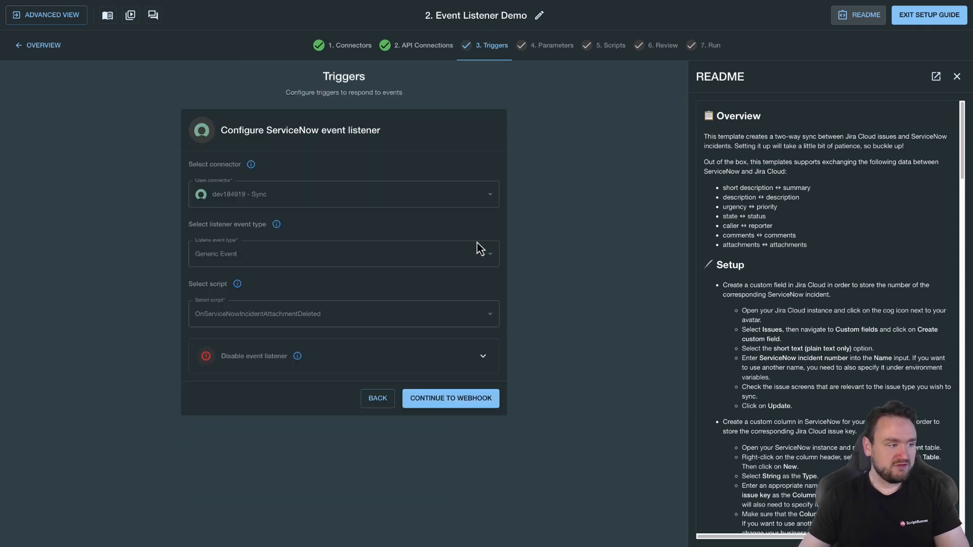
click(481, 400)
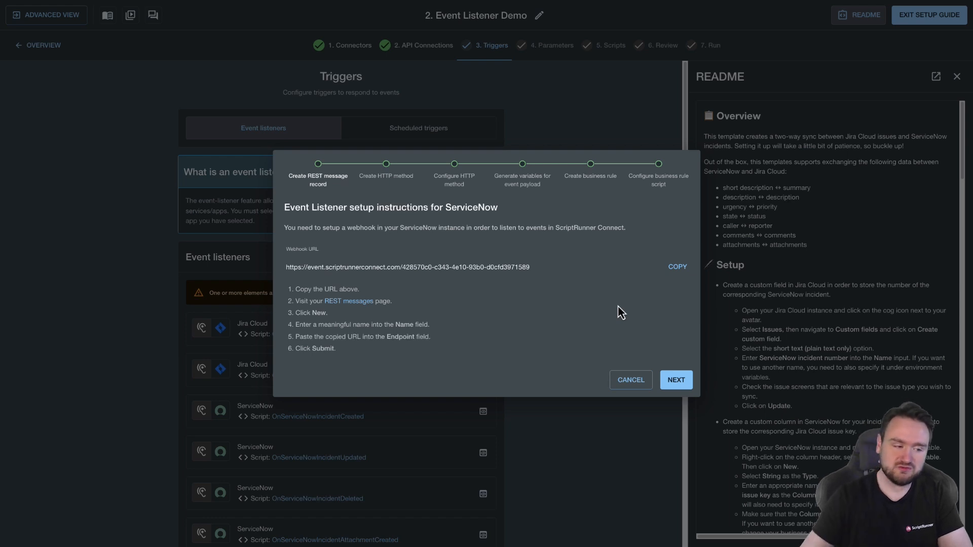
click(664, 379)
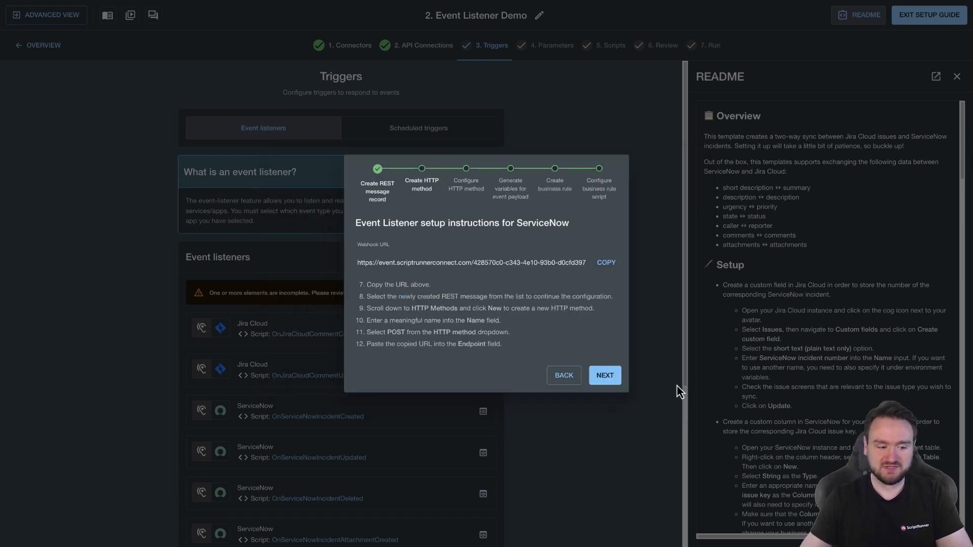
click(592, 375)
click(606, 436)
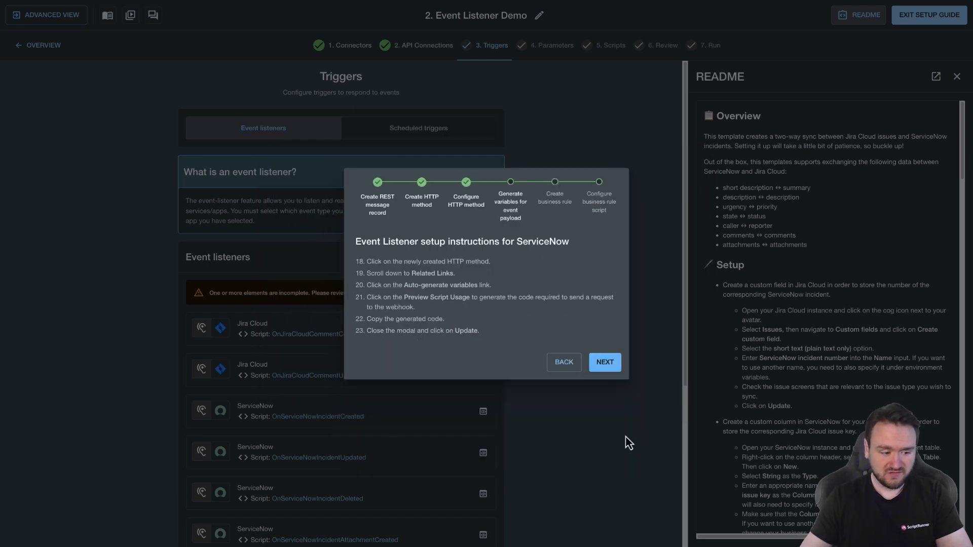
click(608, 362)
click(611, 399)
click(611, 402)
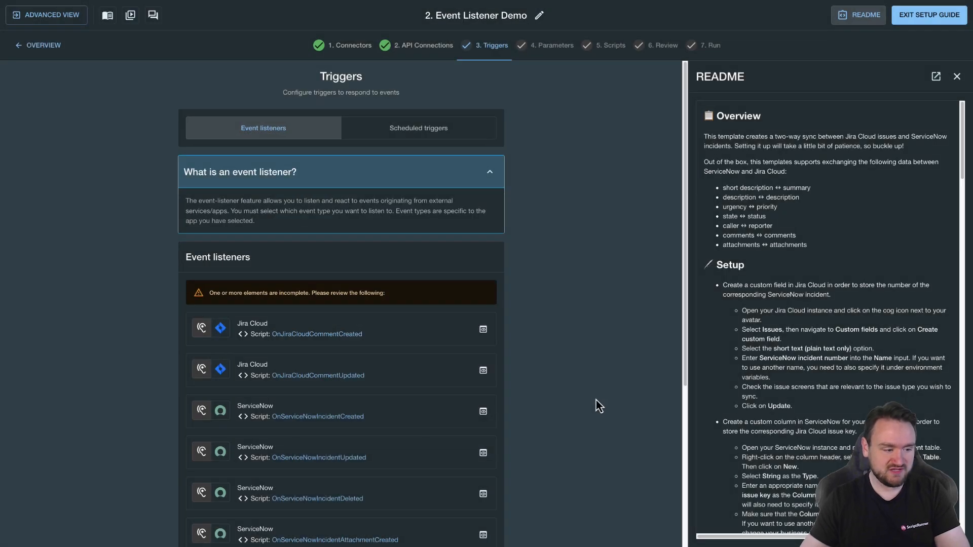
Complete the Jira Cloud OnJiraCloudIssueCreated event listener by continuing to the webhook instructions and finishing them
scroll(594, 393, down, 5)
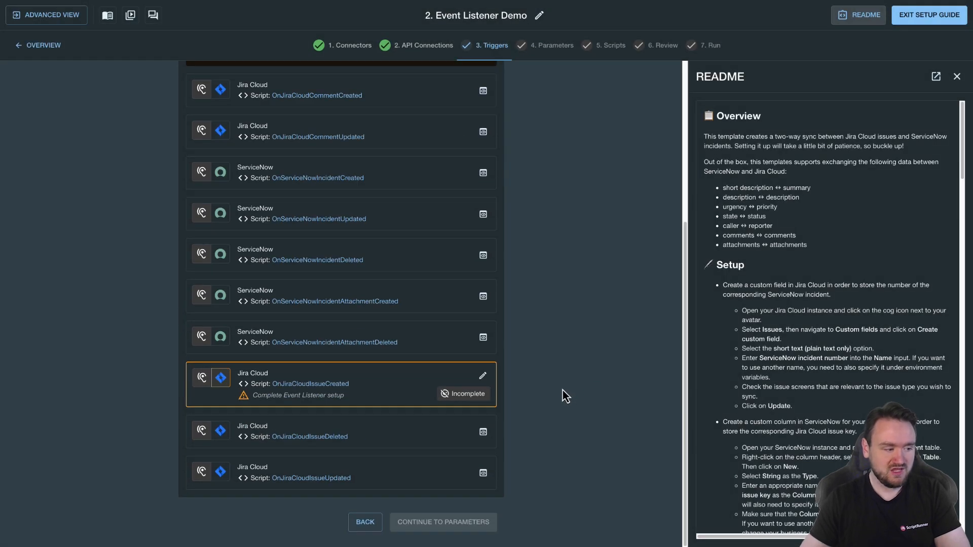
click(482, 376)
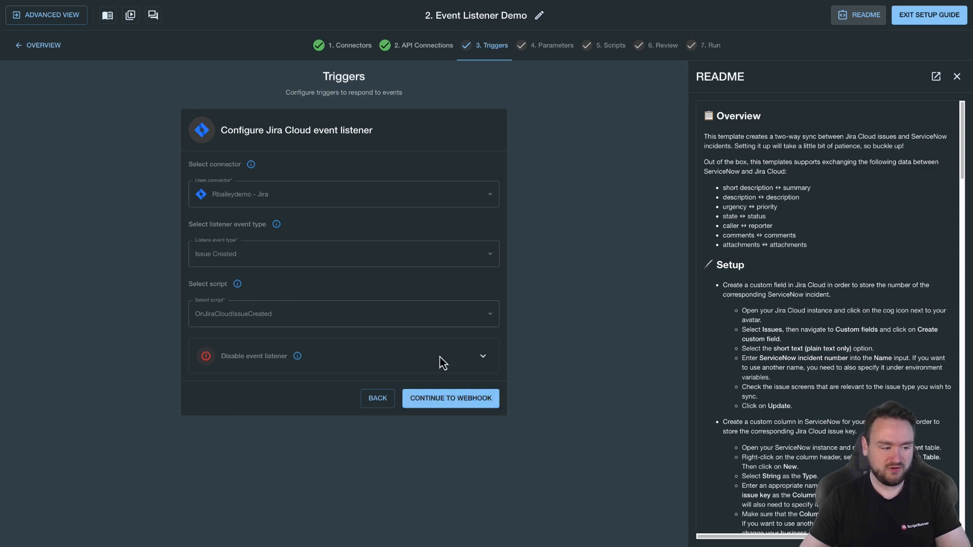
click(449, 398)
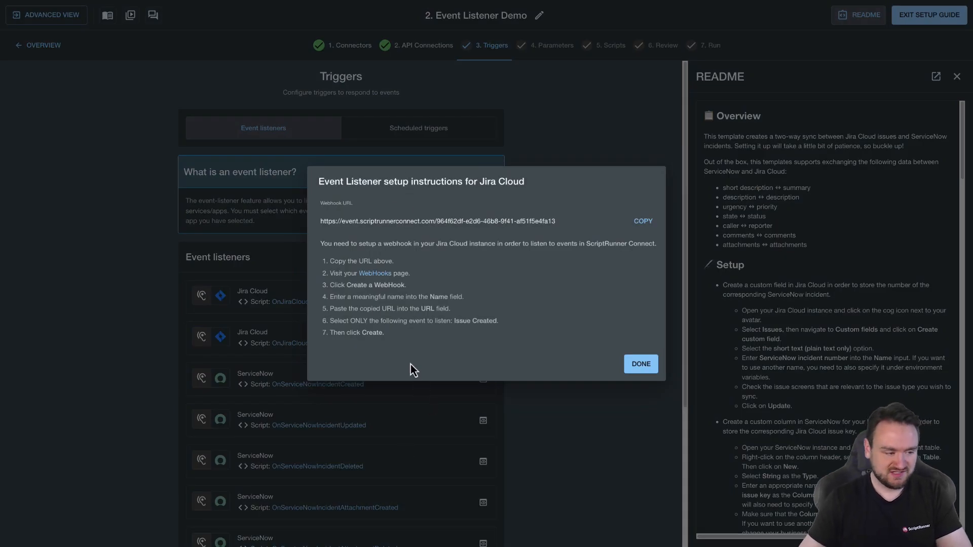
click(639, 364)
Continue to Parameters and set the JIRA_CLOUD_PROJECT_KEY parameter's value to a
scroll(481, 411, down, 4)
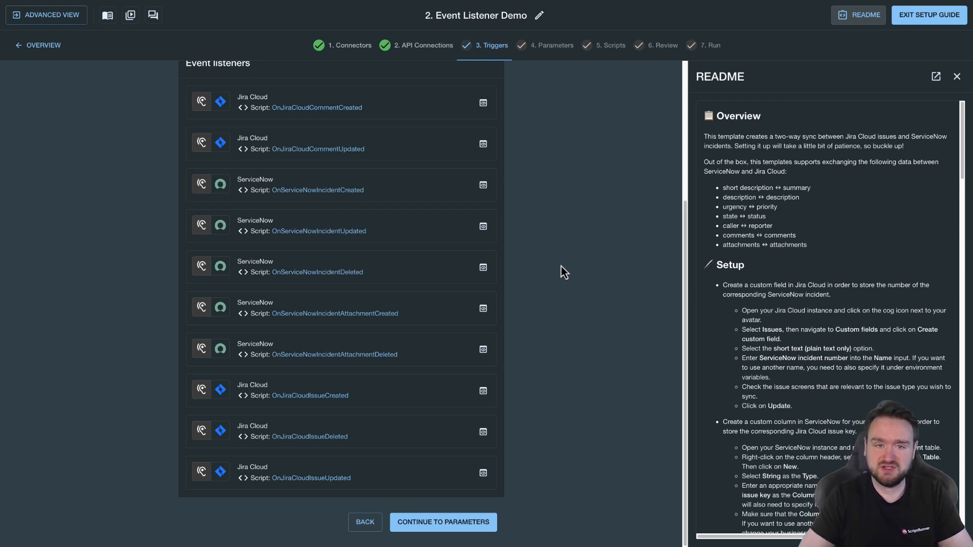
click(454, 514)
scroll(246, 332, down, 3)
click(482, 178)
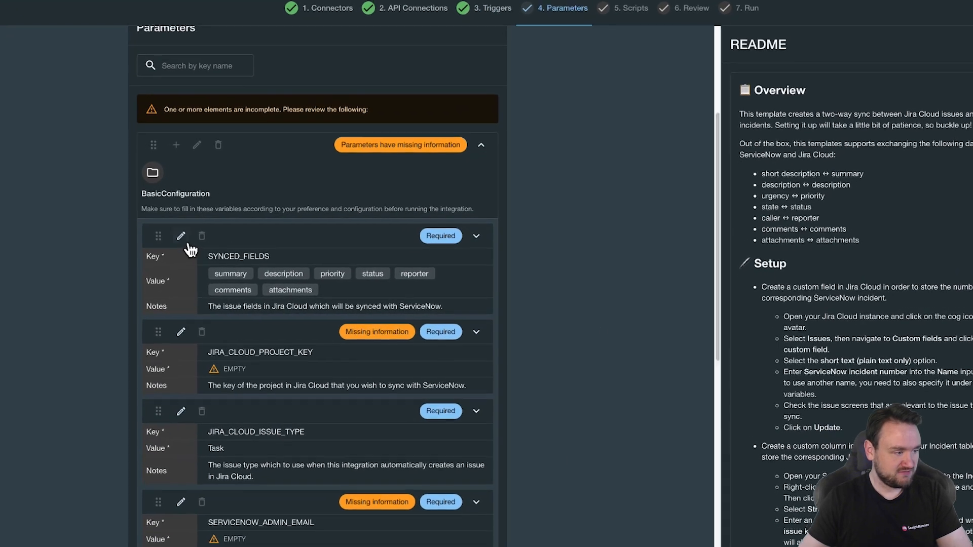
click(195, 340)
click(291, 430)
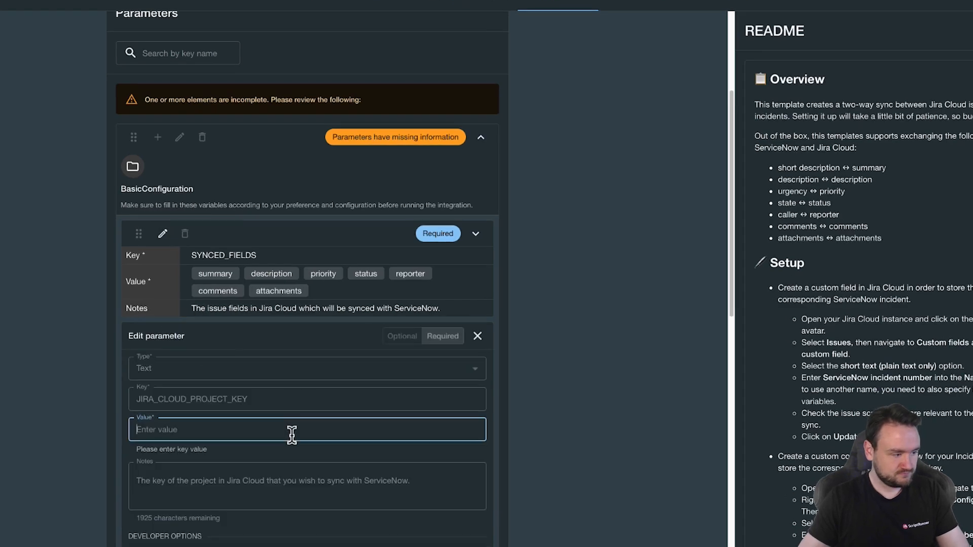
text(a)
scroll(292, 435, down, 2)
click(466, 494)
Set the SERVICENOW_ADMIN_EMAIL parameter's value to a and save it
scroll(355, 436, down, 2)
click(158, 344)
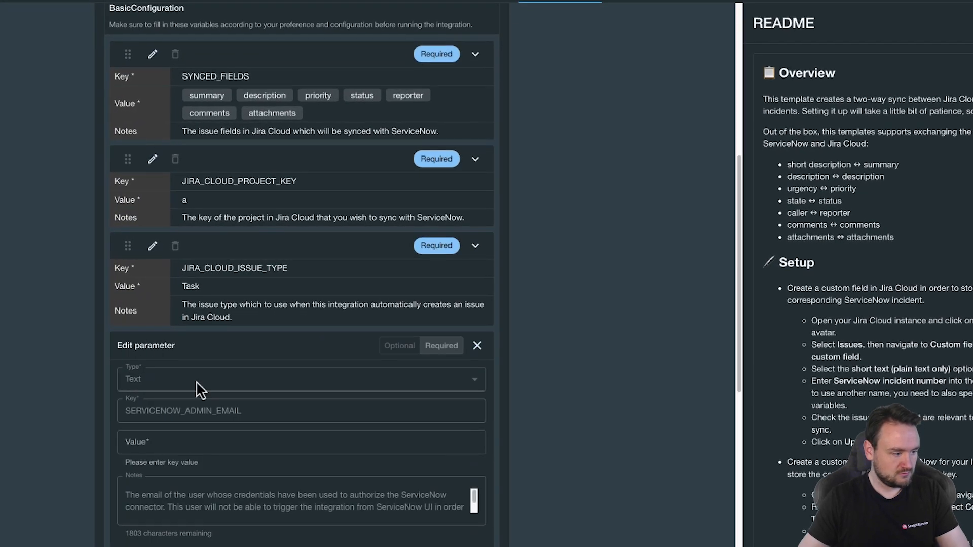
click(250, 441)
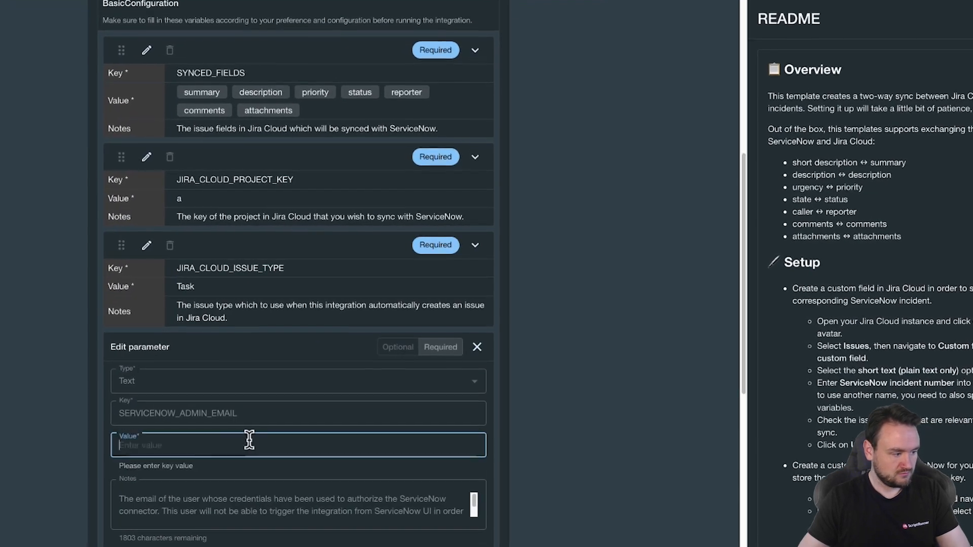
text(a)
scroll(304, 456, down, 2)
click(459, 519)
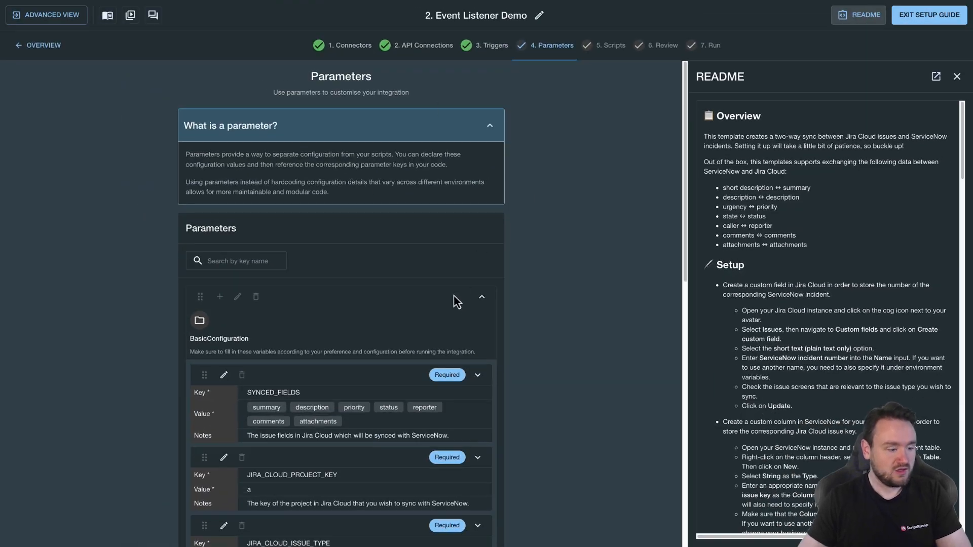
Continue from Parameters through Scripts and Review to the Run step
scroll(461, 293, down, 10)
click(458, 522)
click(489, 520)
scroll(536, 415, down, 5)
scroll(540, 441, down, 10)
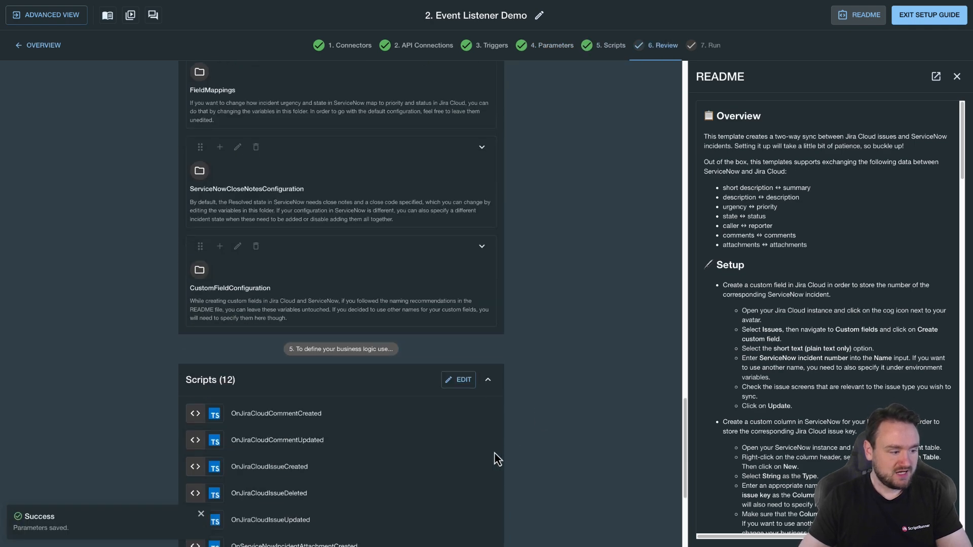
click(474, 522)
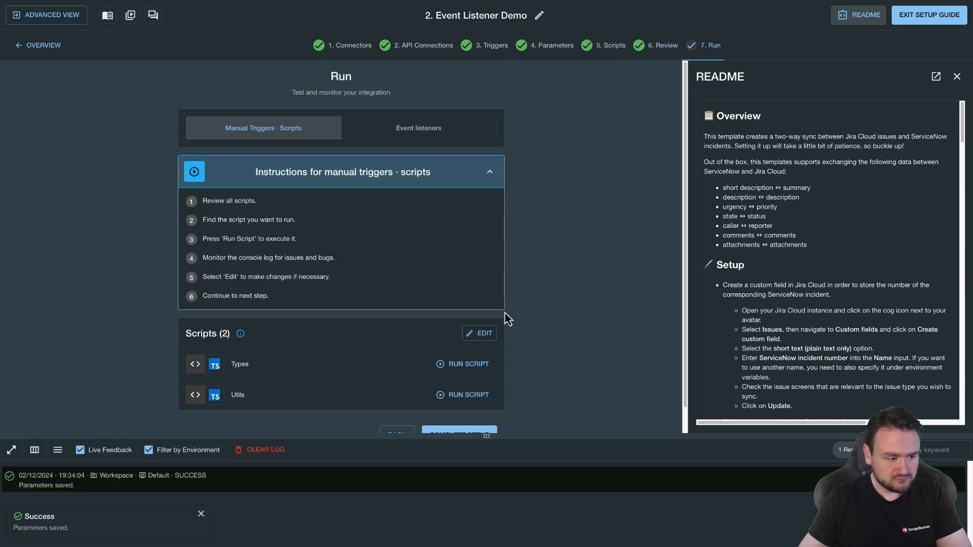
Open the Run step's event listeners and review the test-event instructions and the listener list
scroll(545, 307, down, 2)
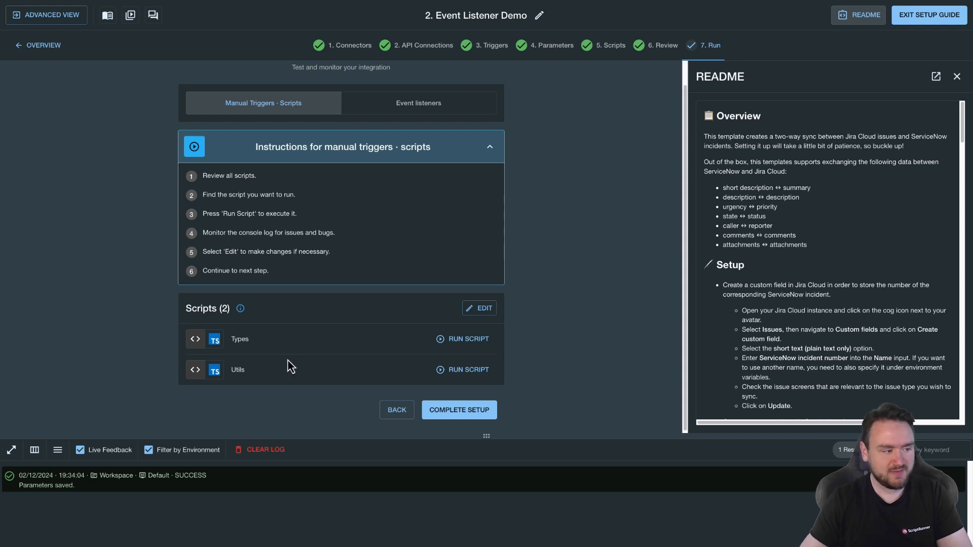
click(419, 104)
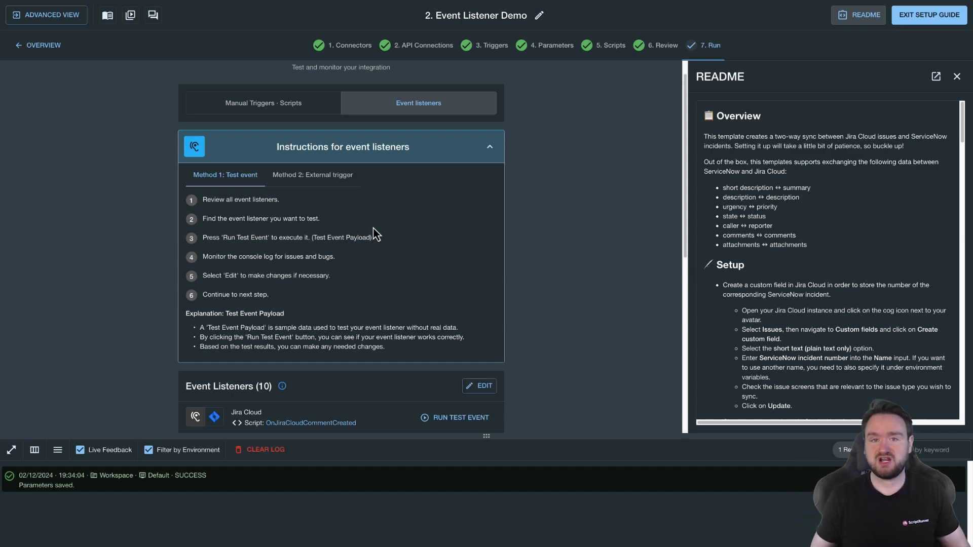
scroll(376, 236, down, 7)
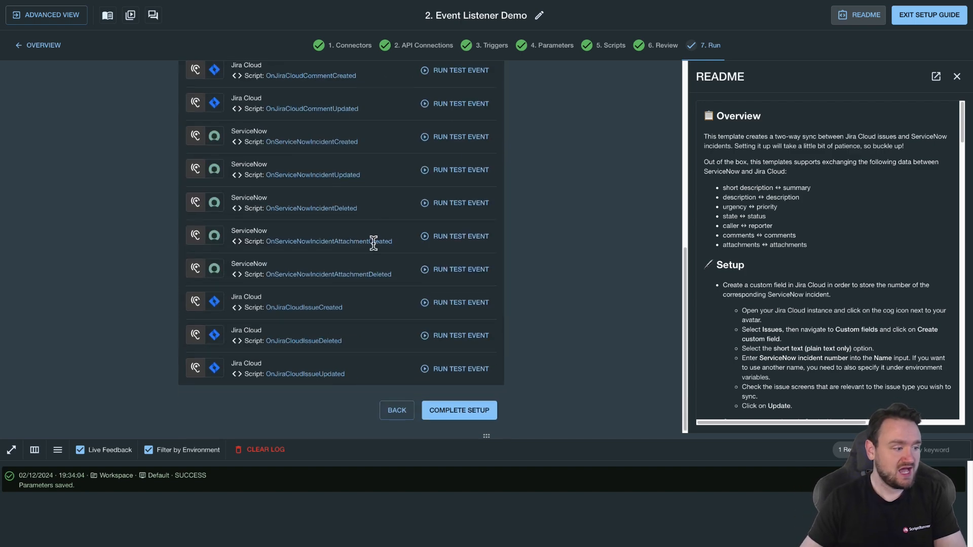
scroll(400, 208, up, 3)
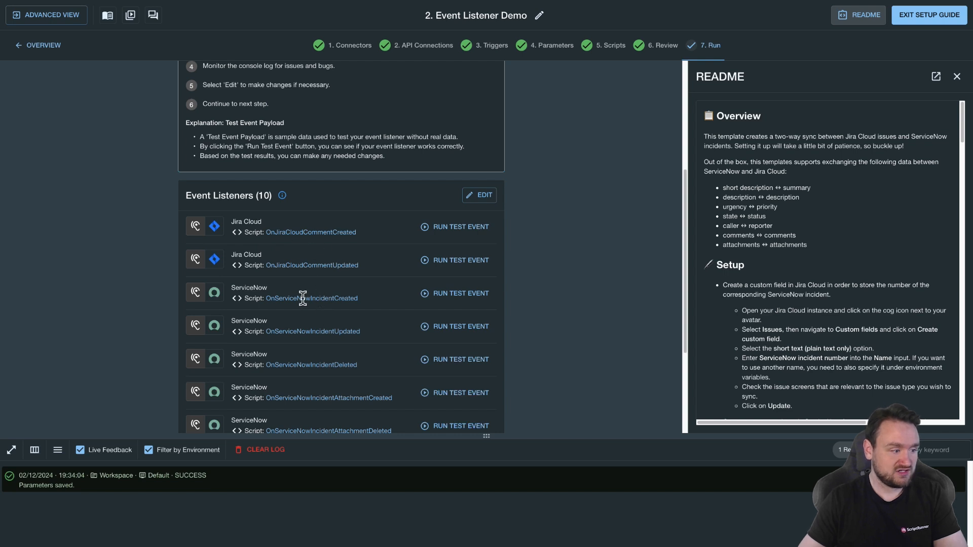
scroll(315, 345, down, 3)
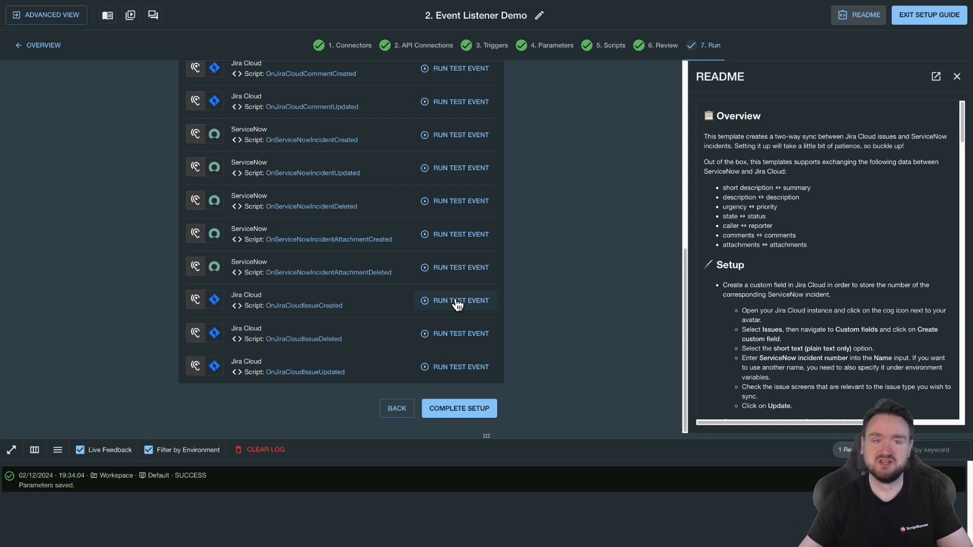
scroll(462, 302, up, 7)
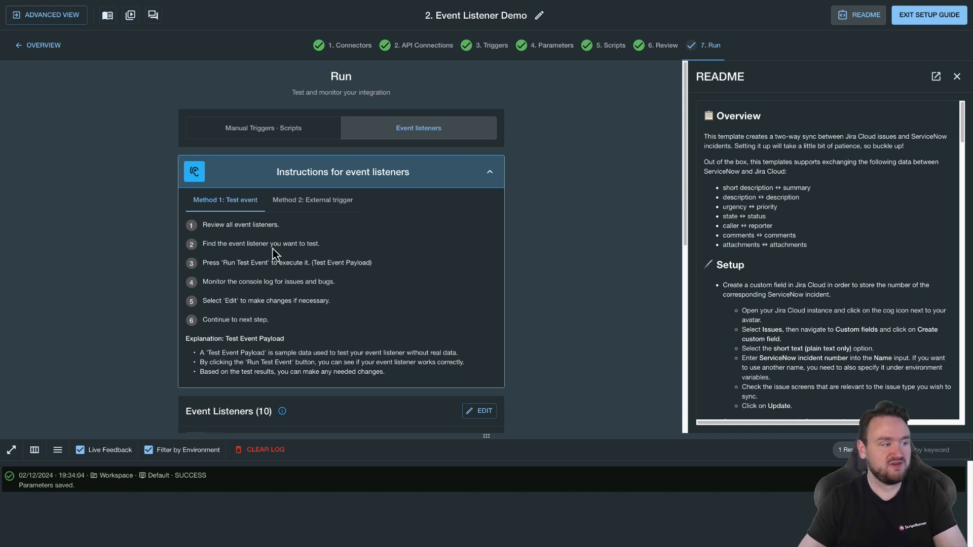
drag(237, 224, 262, 319)
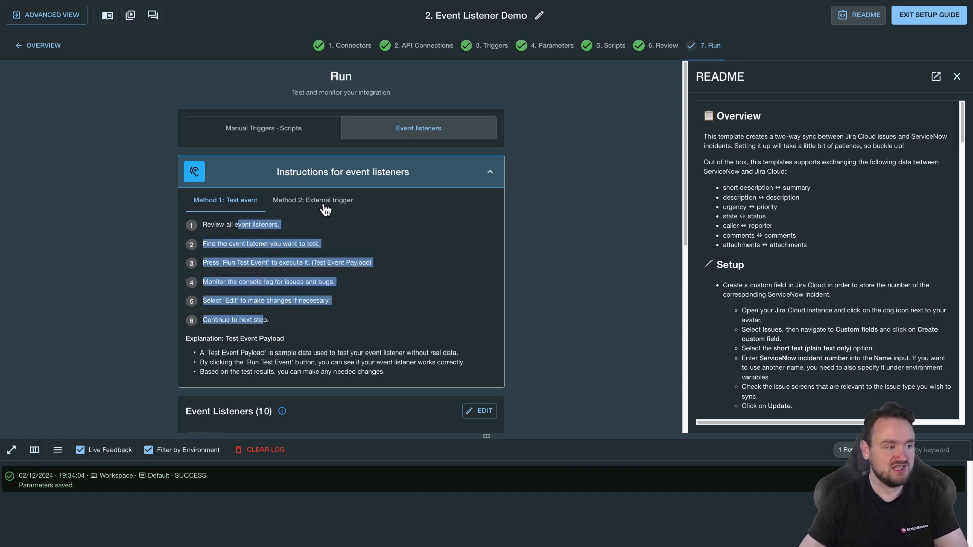
Leave the Event Listener Demo guide and open the Scheduled Trigger Demo workspace's setup guide
click(319, 205)
click(223, 203)
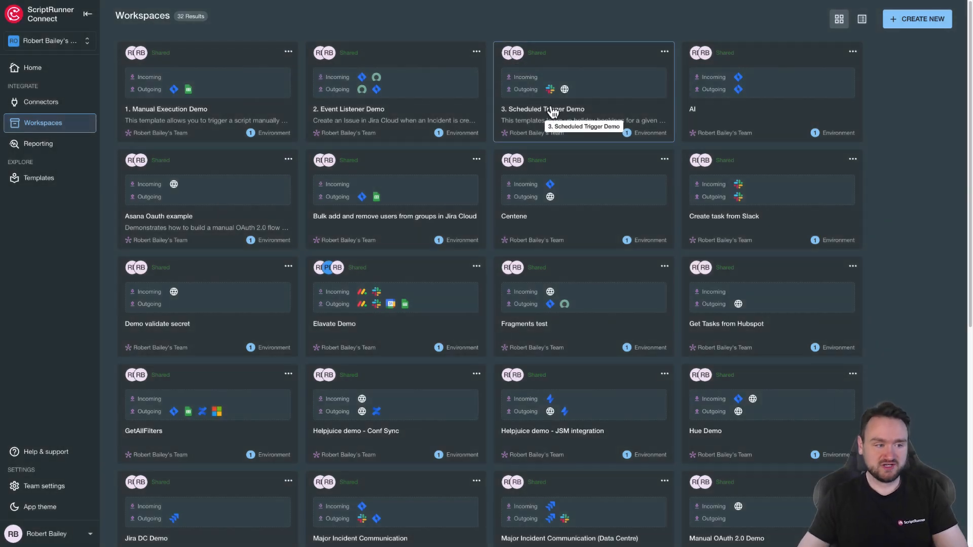
click(549, 111)
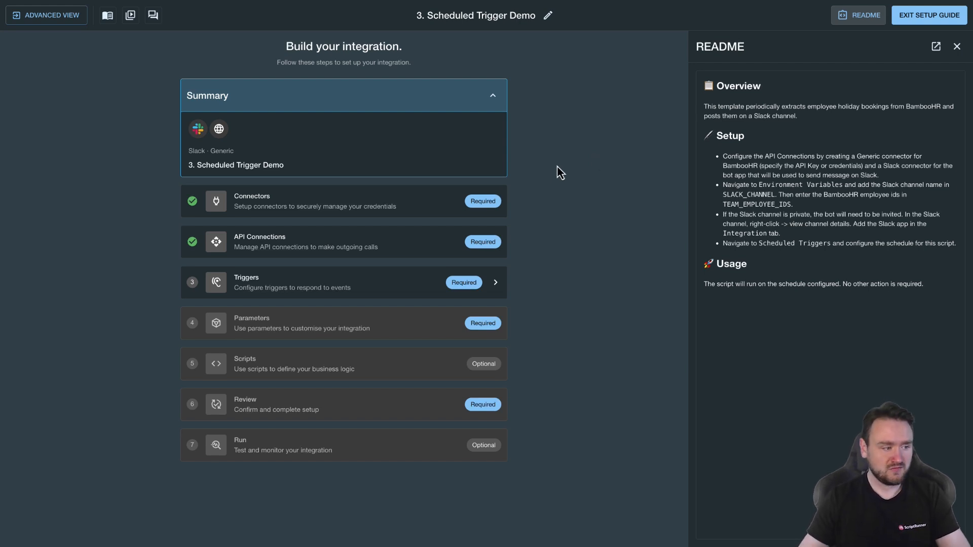
Open the Triggers step and view both the event listener and scheduled trigger sections
click(336, 290)
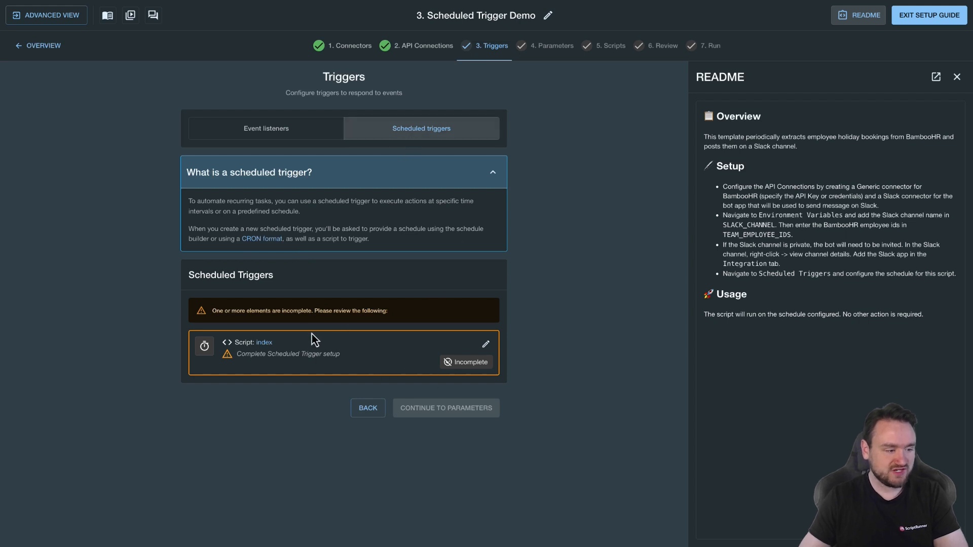
click(279, 126)
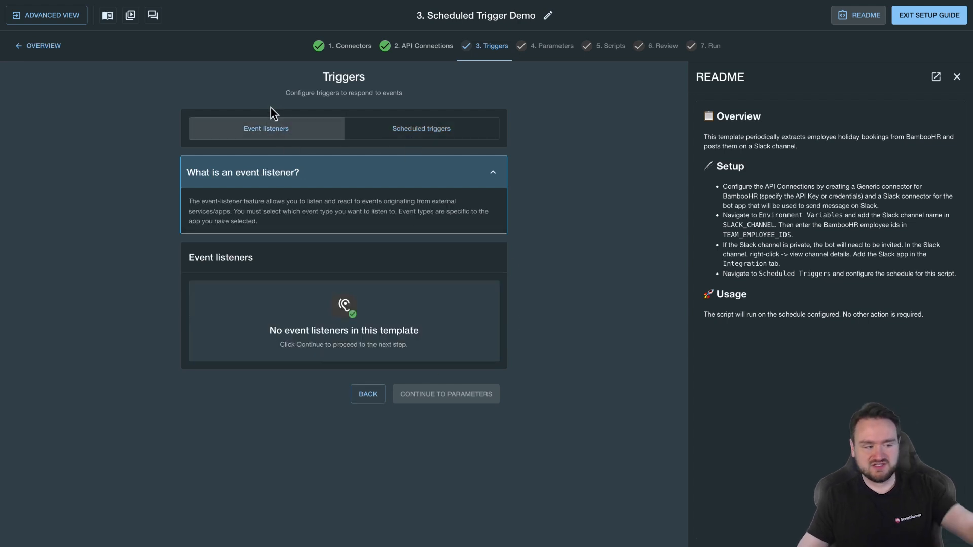
click(479, 124)
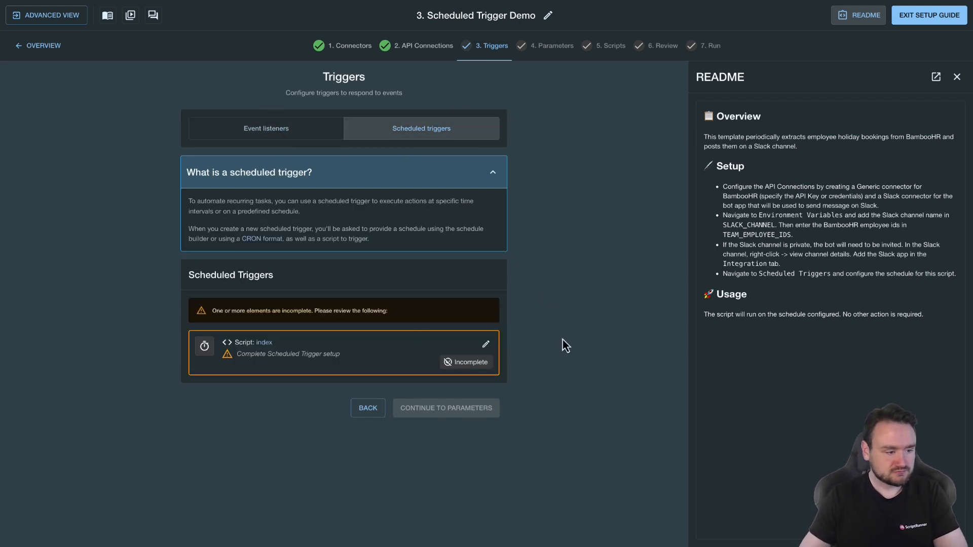
Open the index scheduled trigger's configuration and explore the schedule builder and CRON format options
click(484, 345)
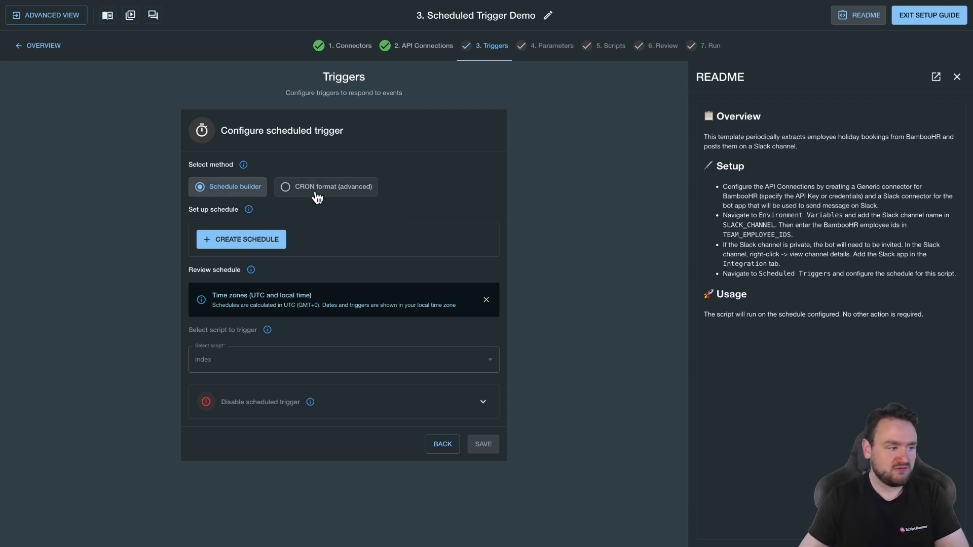
click(248, 240)
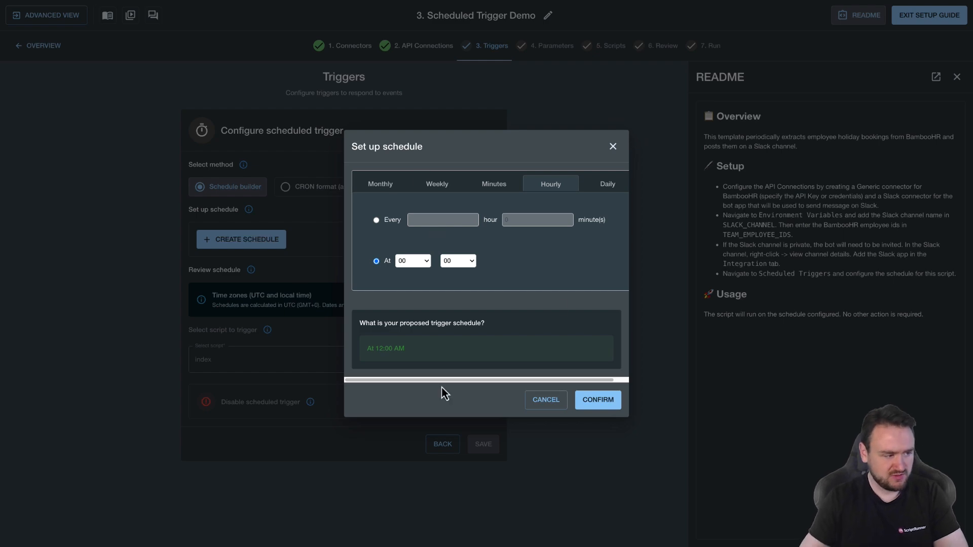
click(584, 402)
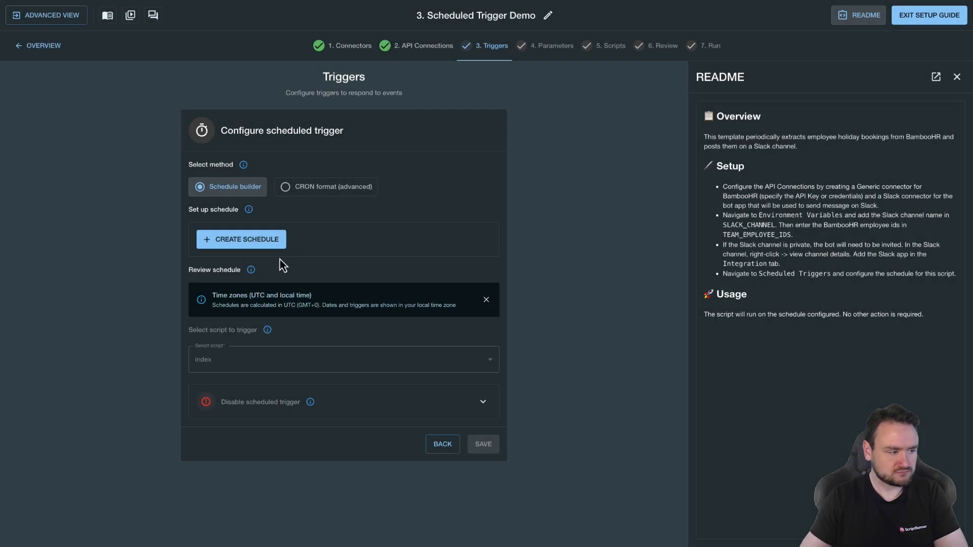
click(309, 196)
click(282, 233)
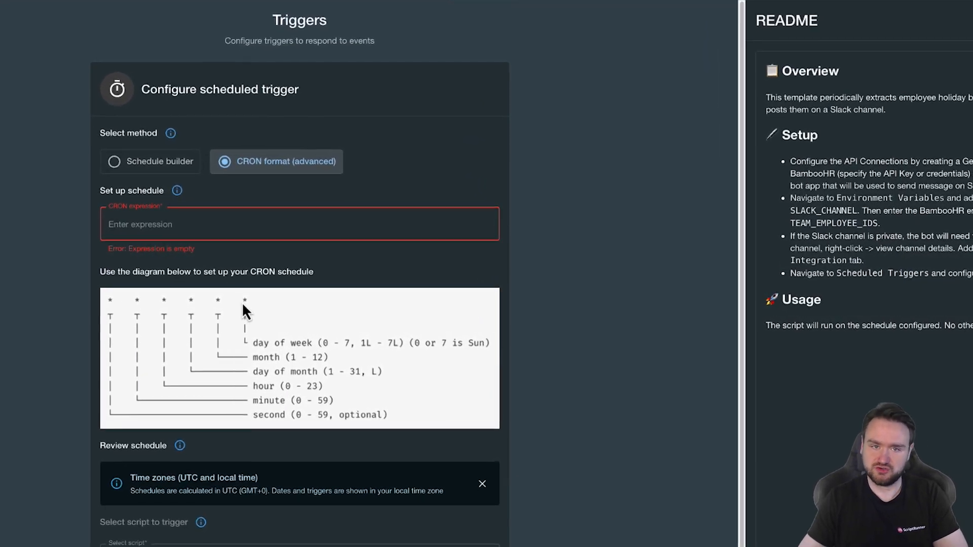
click(170, 163)
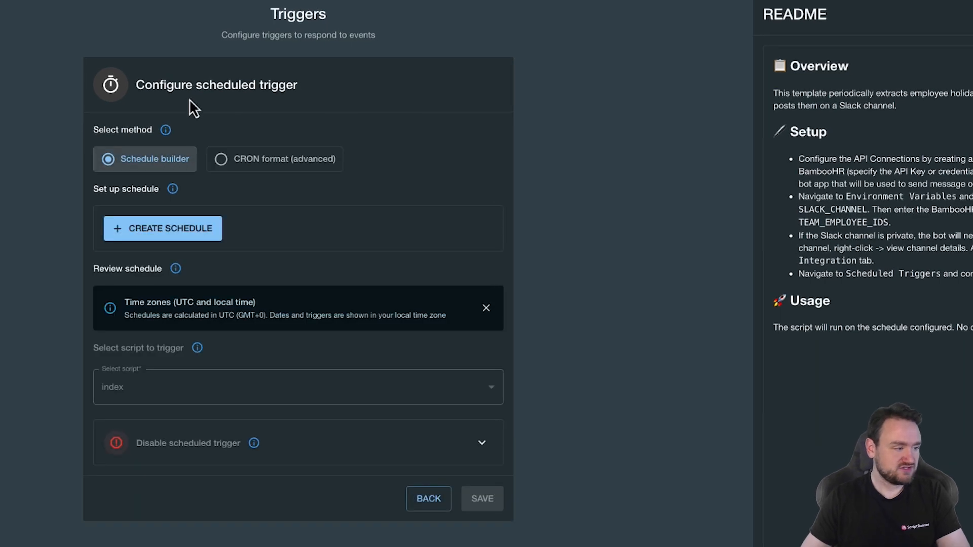
Create a daily schedule running every 1 day starting at 09:00 and save the scheduled trigger
click(153, 234)
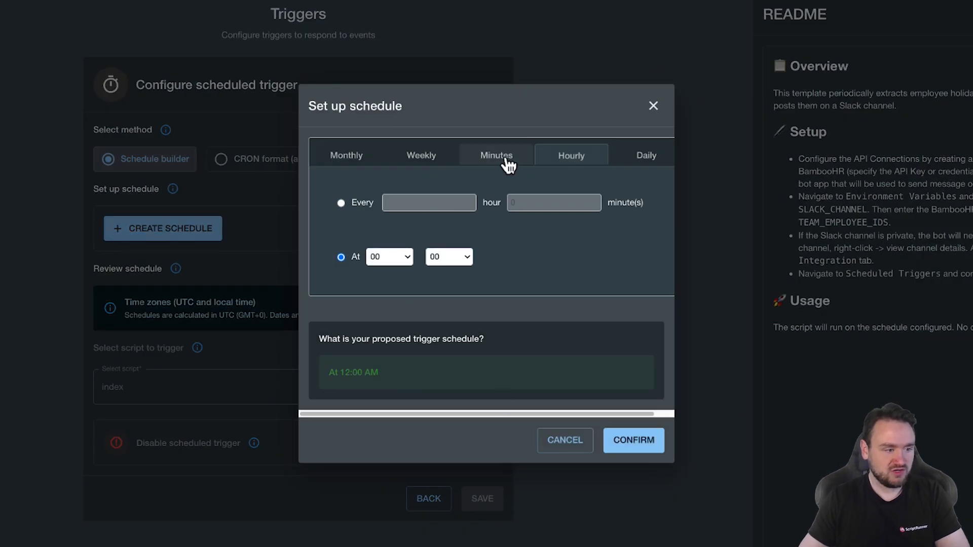
click(640, 162)
click(390, 289)
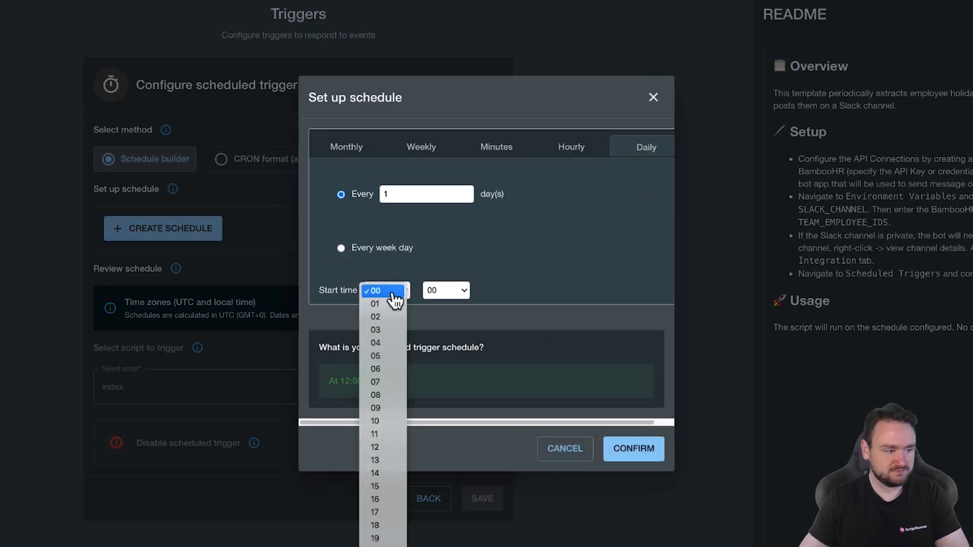
click(389, 408)
drag(445, 396, 311, 382)
click(431, 390)
triple_click(354, 389)
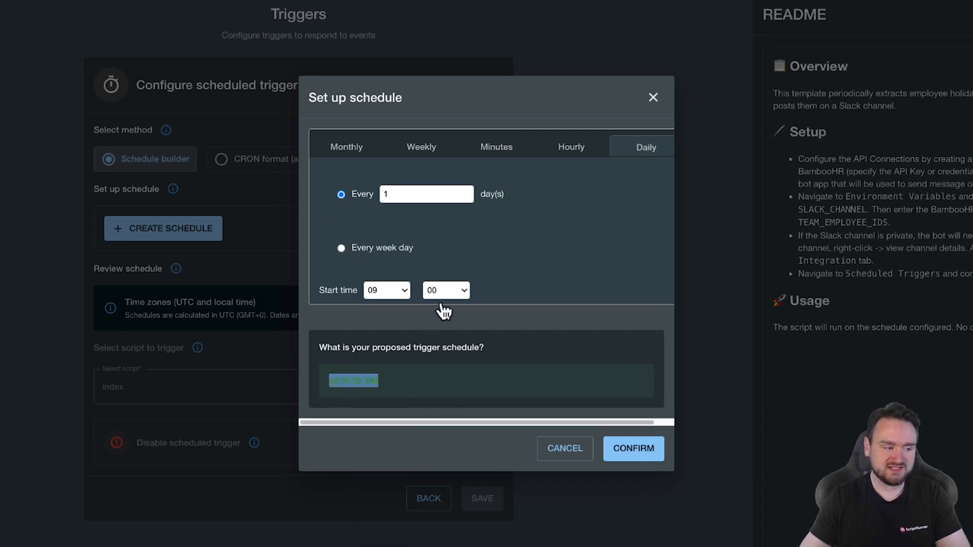
click(416, 380)
click(613, 453)
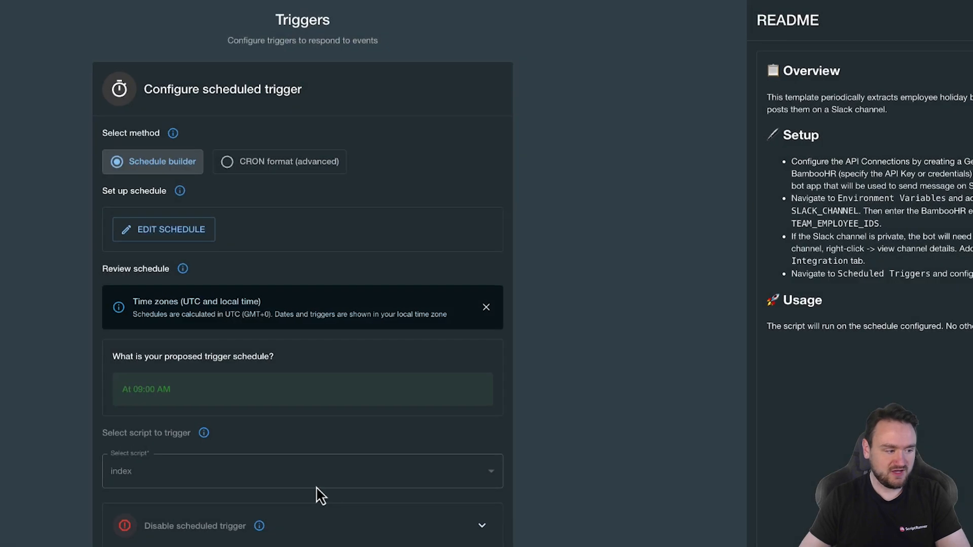
drag(198, 388, 105, 388)
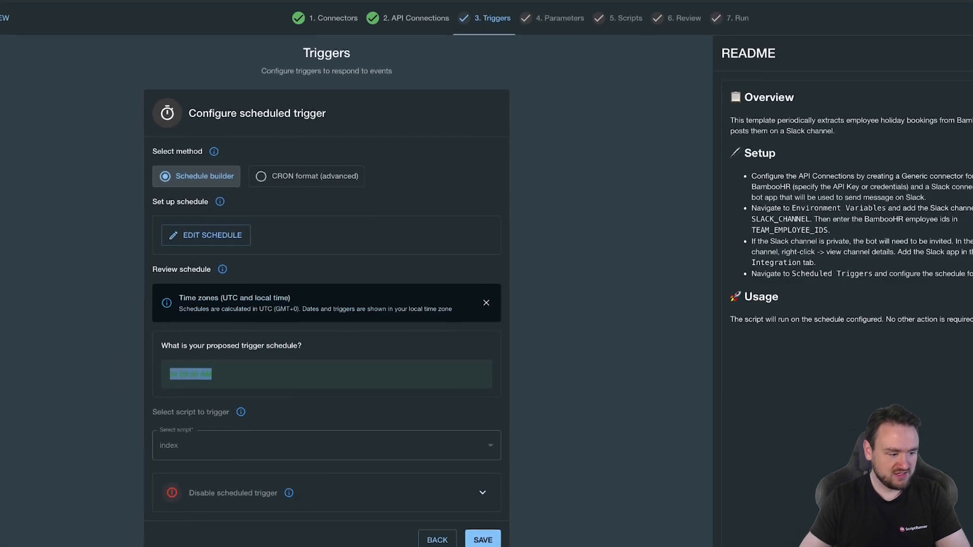
click(482, 540)
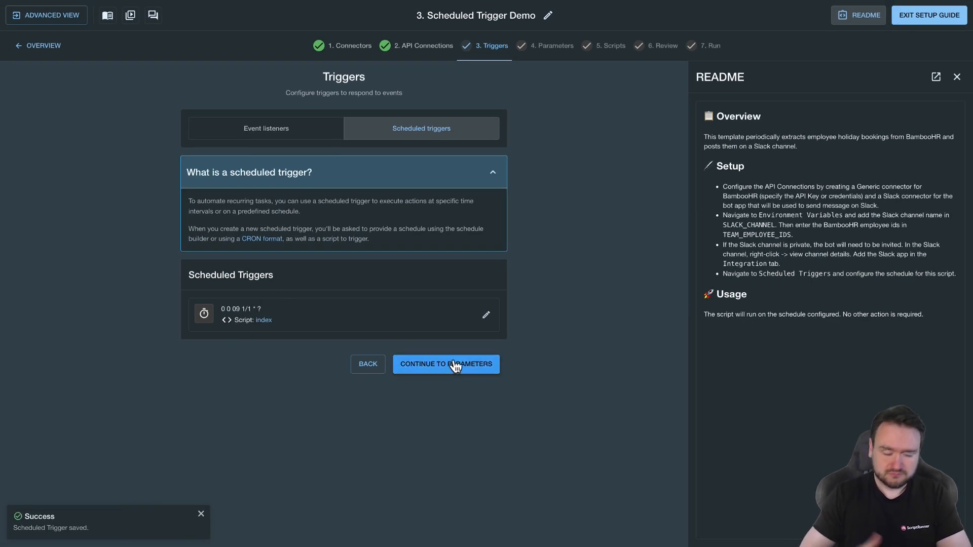
Continue to Parameters and add a list item with value a to the TEAM_EMPLOYEE_IDS parameter
click(469, 358)
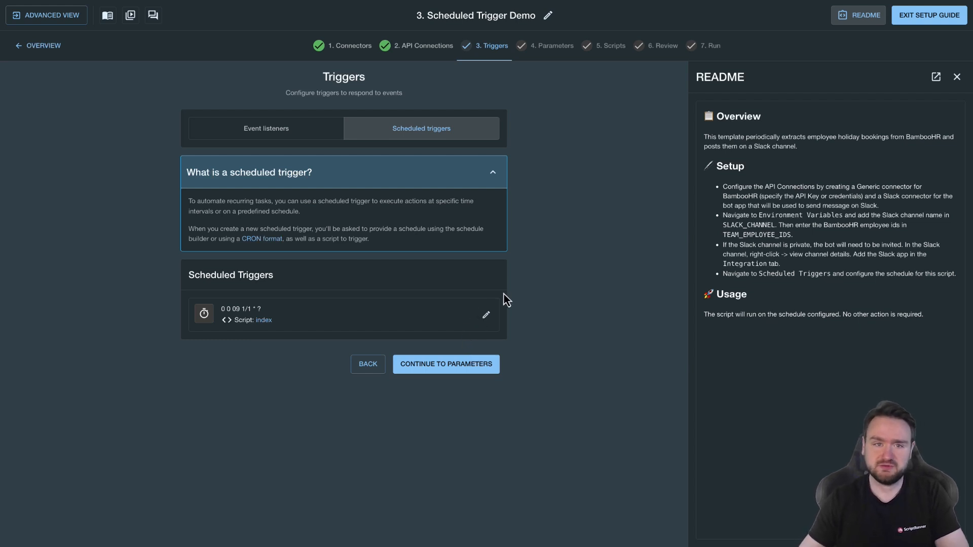
click(477, 368)
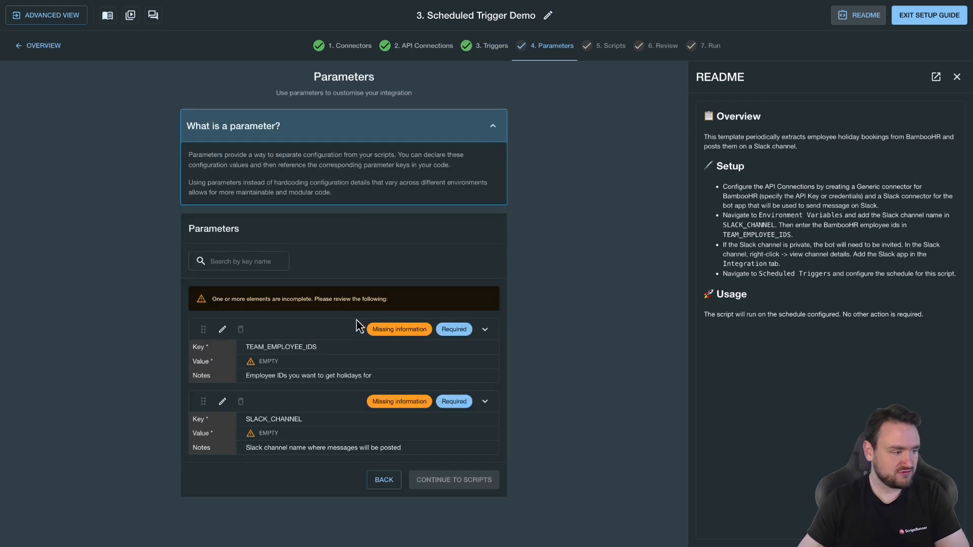
click(223, 331)
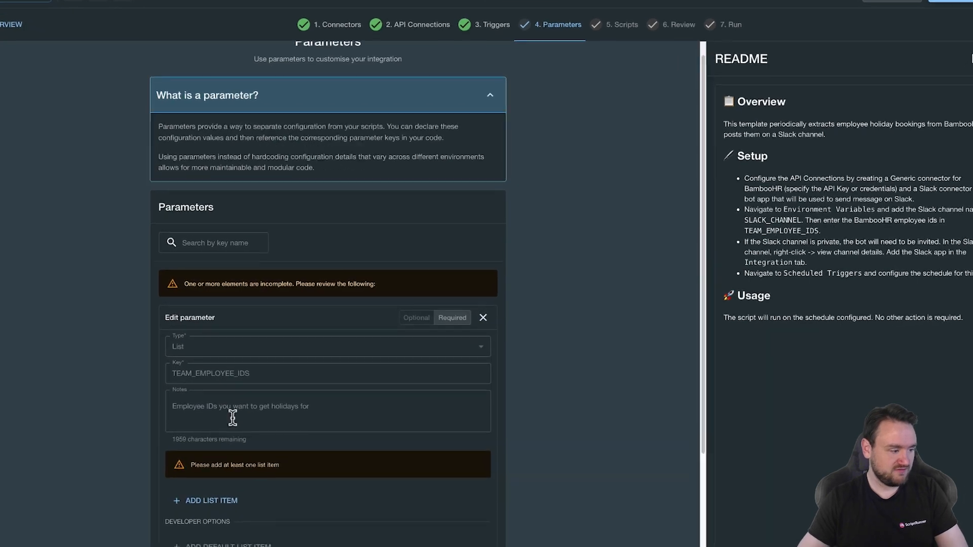
click(207, 353)
text(a)
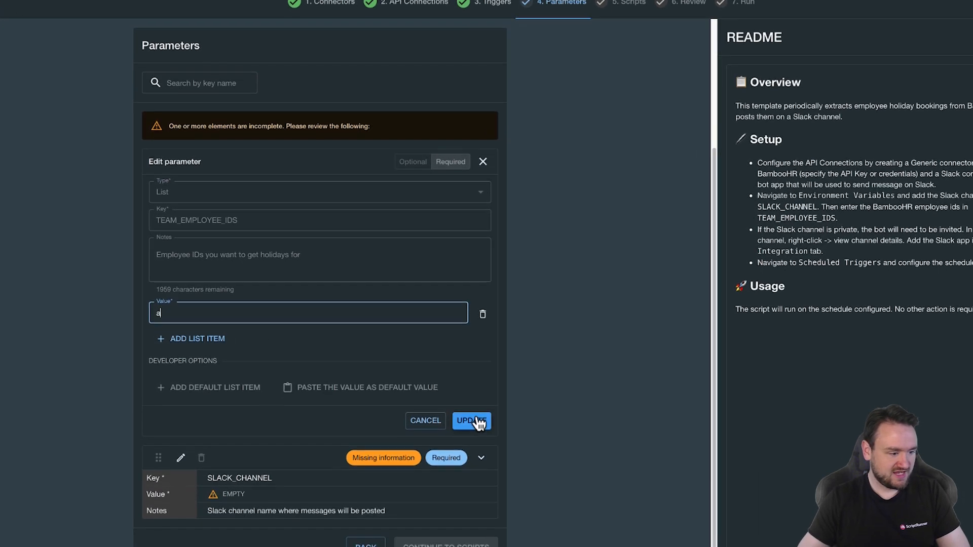
click(472, 423)
Set the SLACK_CHANNEL parameter's value to a, save it, and continue to Scripts
click(182, 383)
click(256, 463)
text(a)
click(485, 483)
click(472, 452)
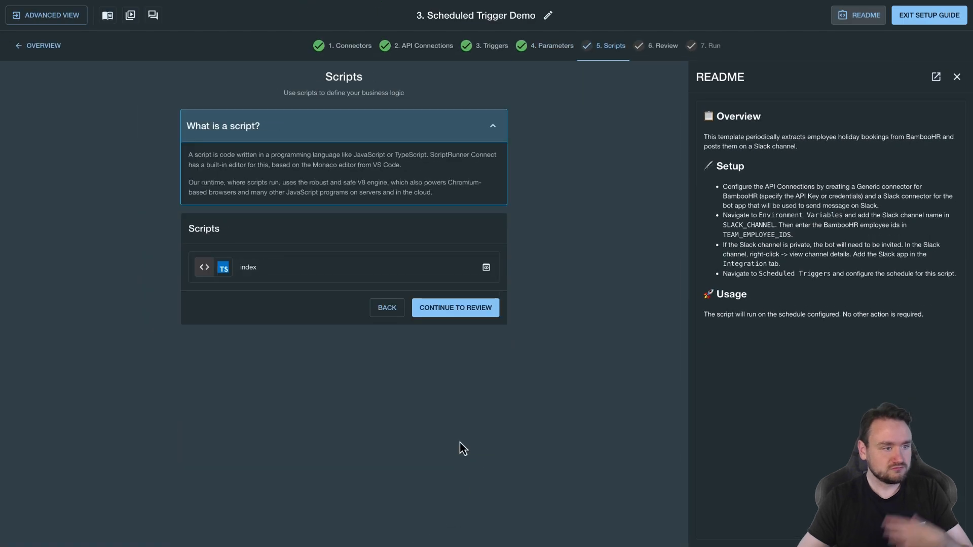
Continue from Scripts through Review to the Run step
click(462, 315)
scroll(467, 419, down, 10)
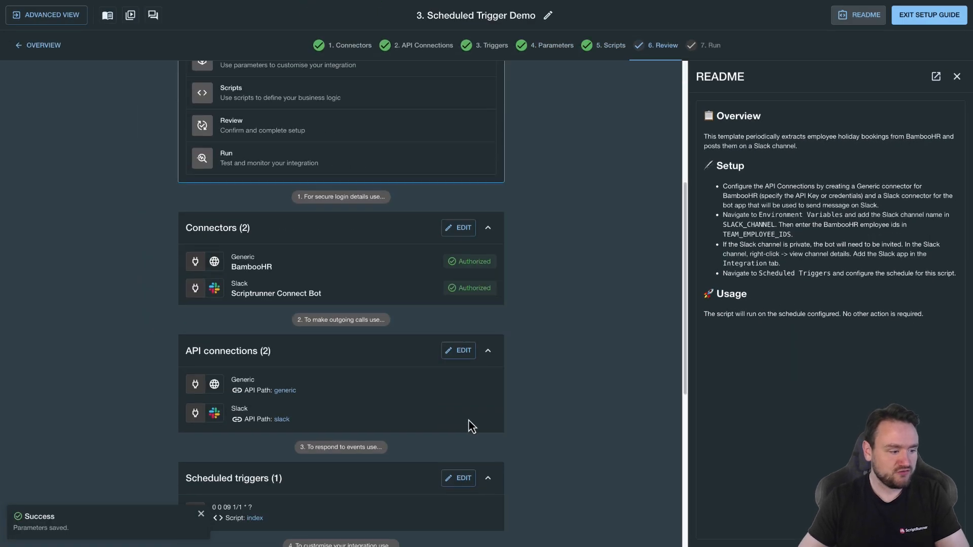
click(459, 523)
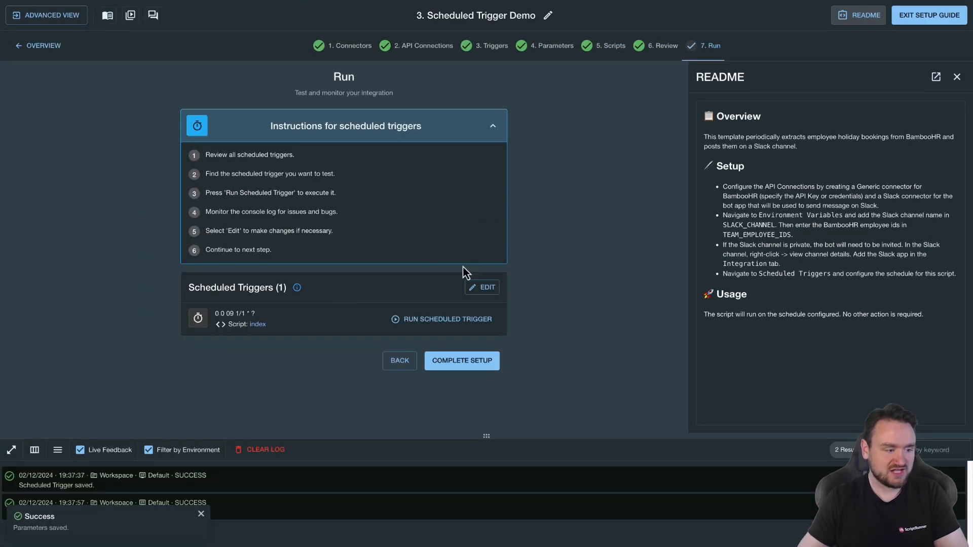